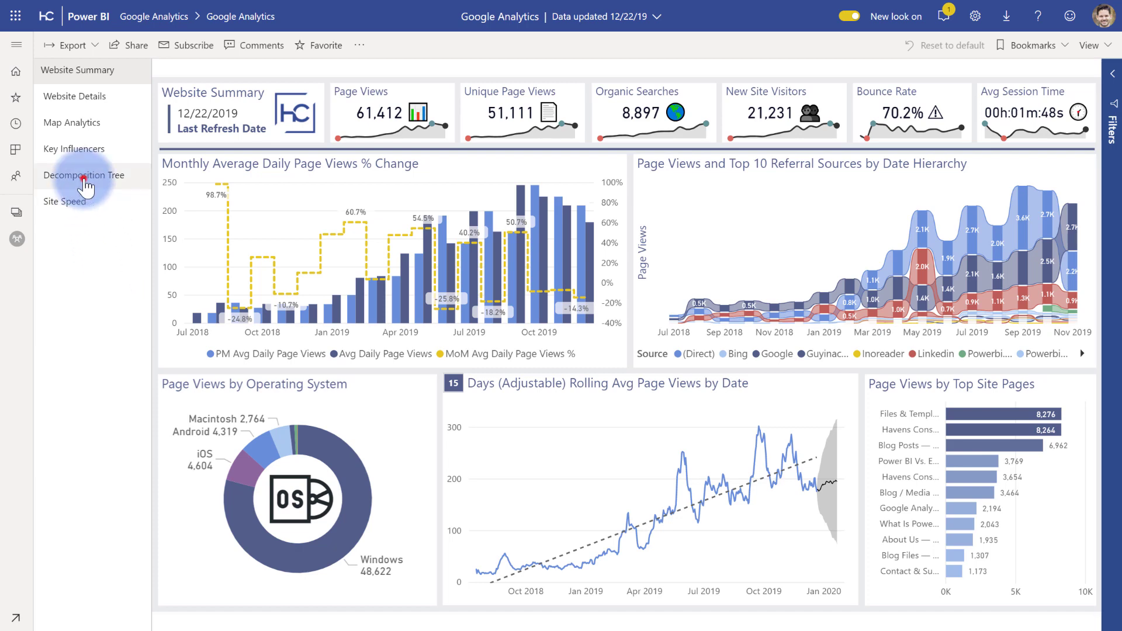
Step: Show the Decomposition Tree page, with its path from Files & Templates to Redmond (Direct), 71 views
click(83, 180)
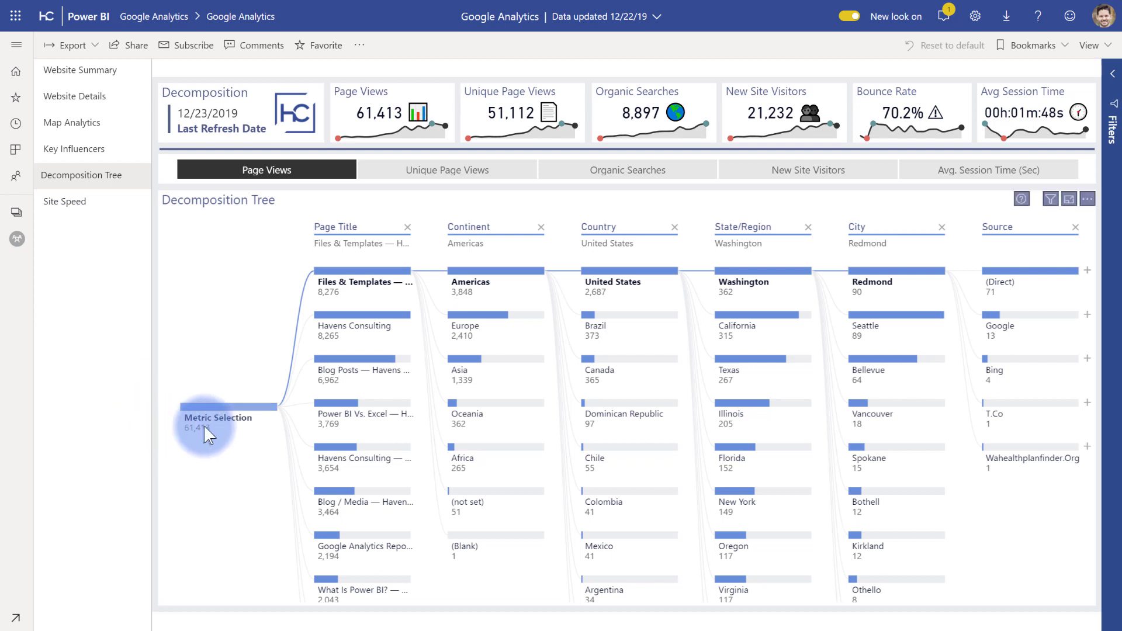
mouse_move(205, 432)
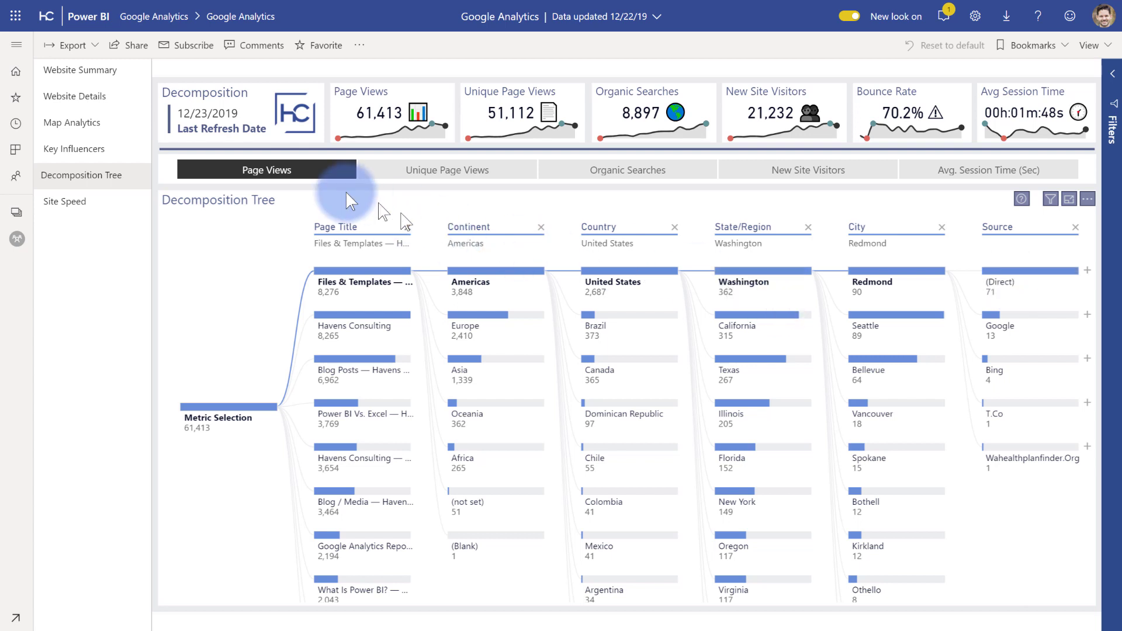
Step: Switch the tree through Unique Page Views, Organic Searches, New Site Visitors and Avg. Session Time, ending on Page Views (61,413)
click(309, 170)
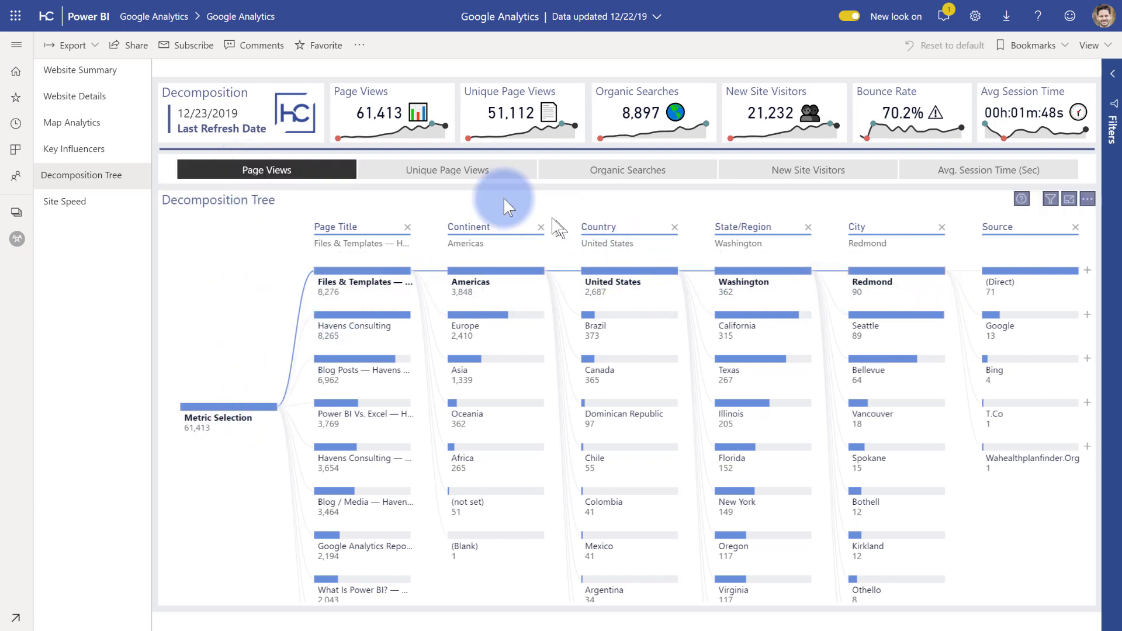
click(467, 172)
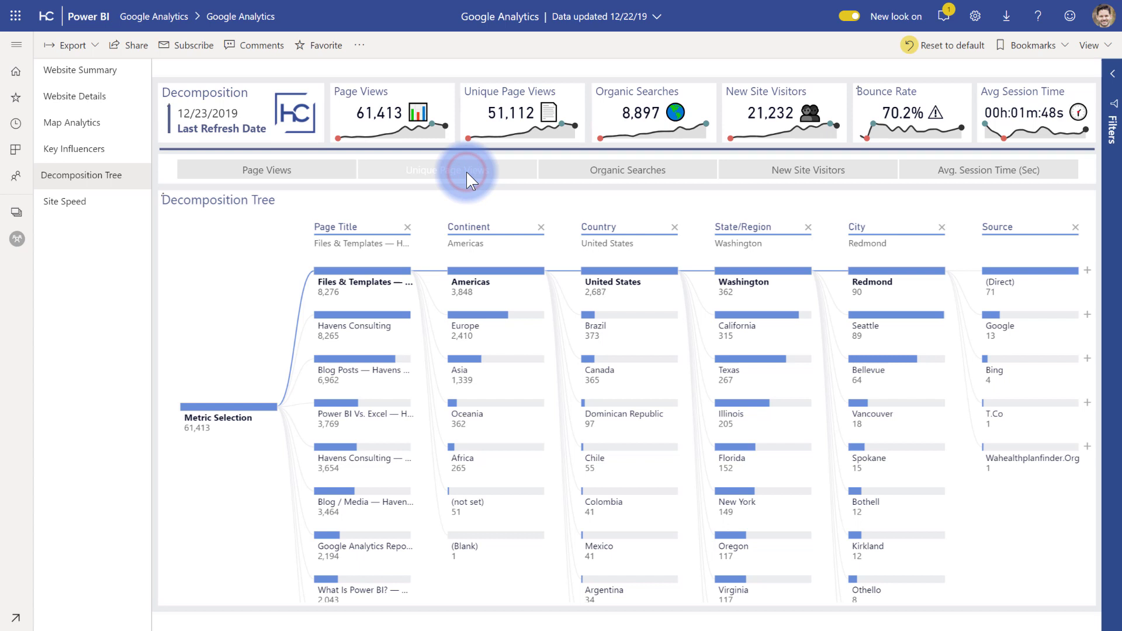
click(617, 173)
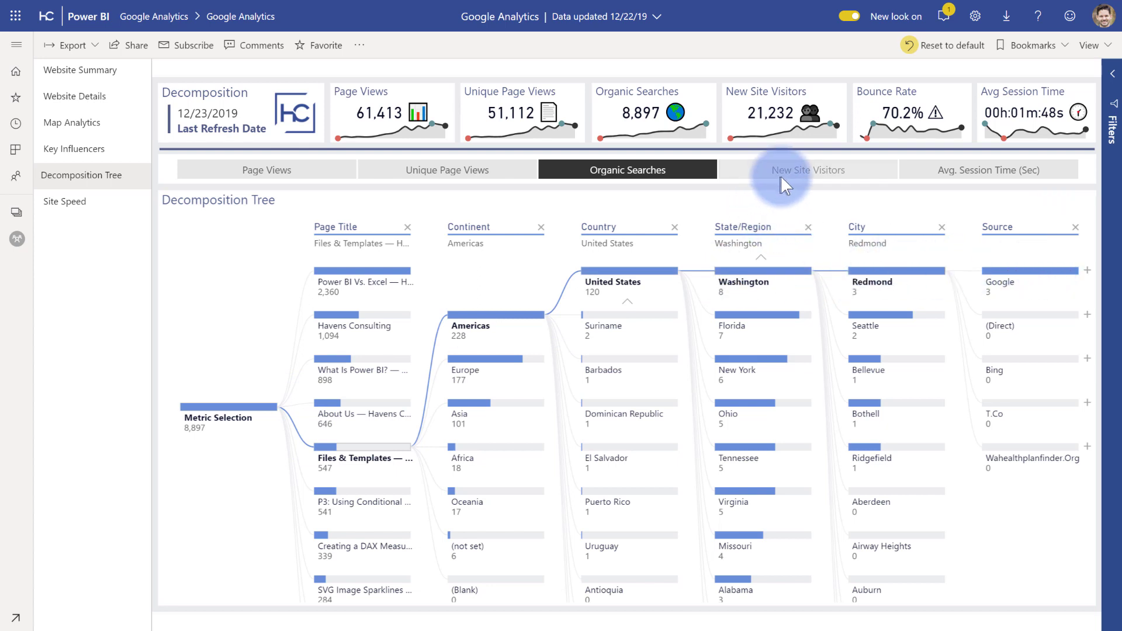
click(805, 170)
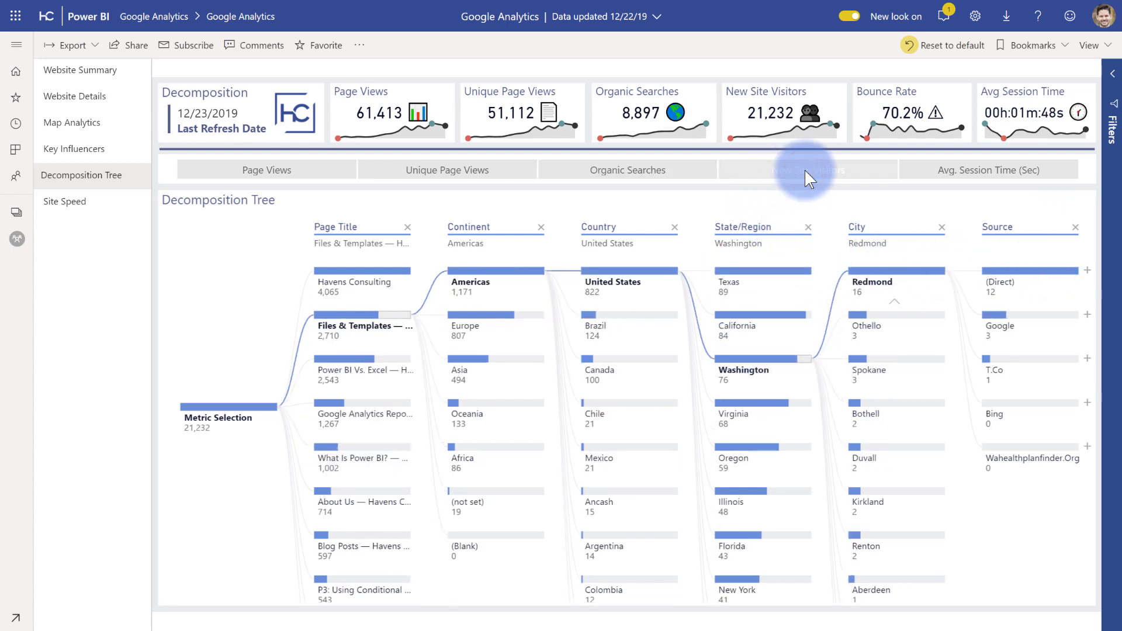
click(938, 174)
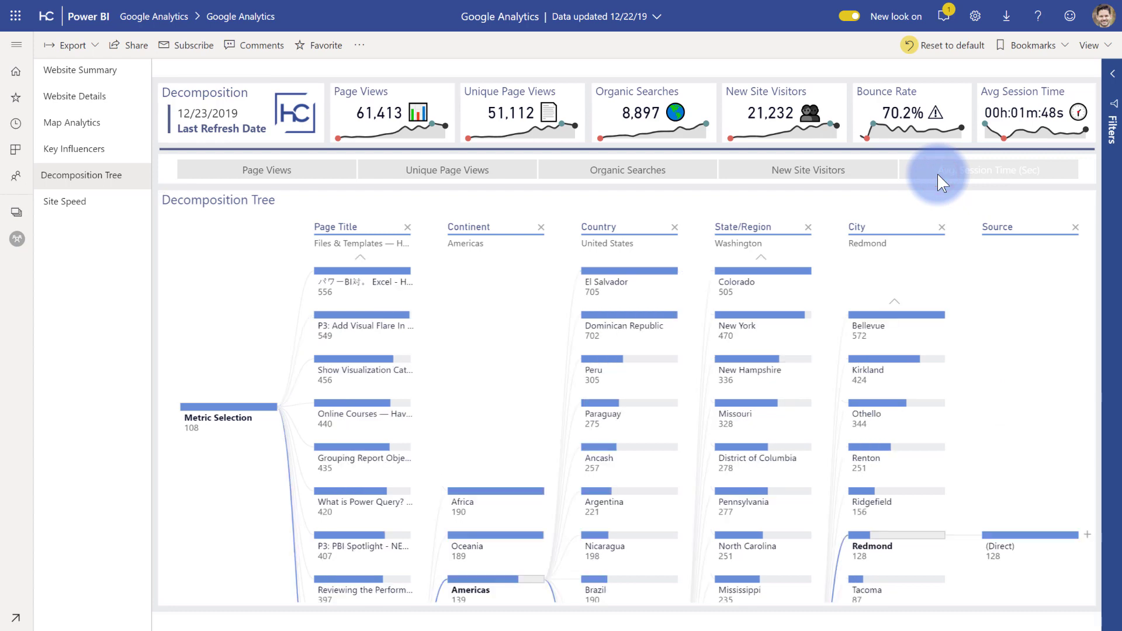
click(257, 174)
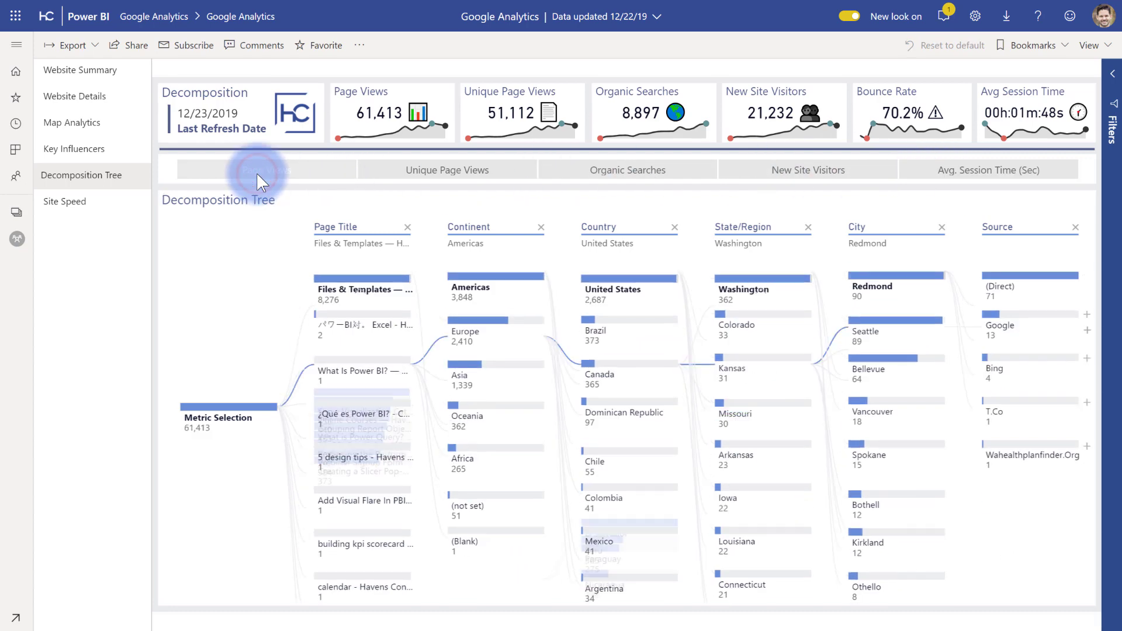
click(259, 182)
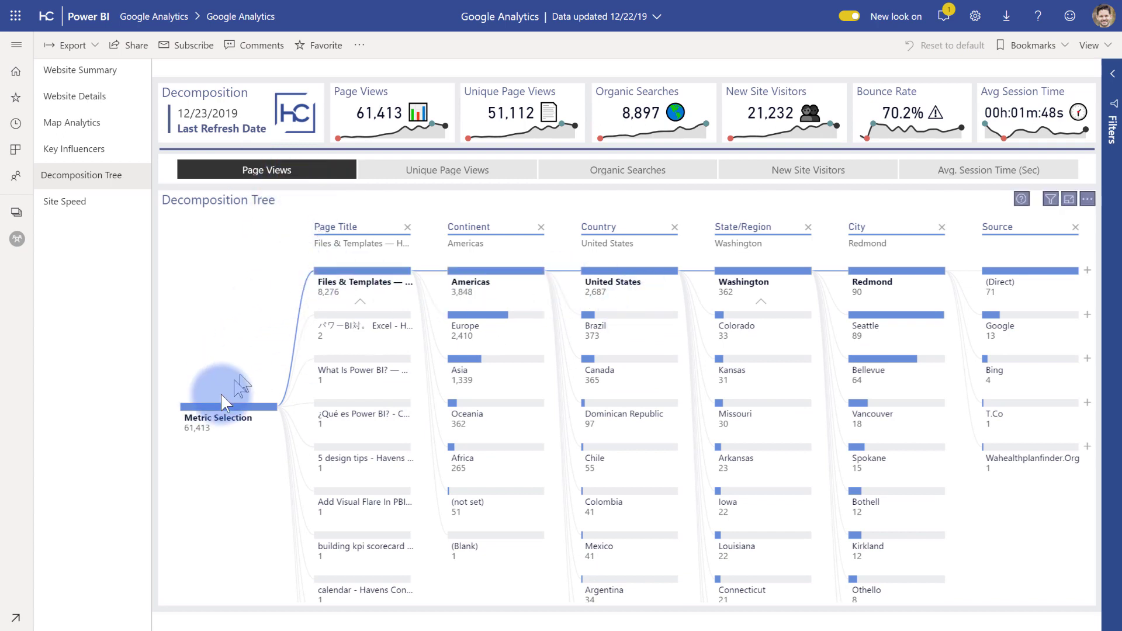
Step: Remove the Source, City, State/Region, Country, Continent and Page Title levels, leaving the 61,413 total
click(1075, 227)
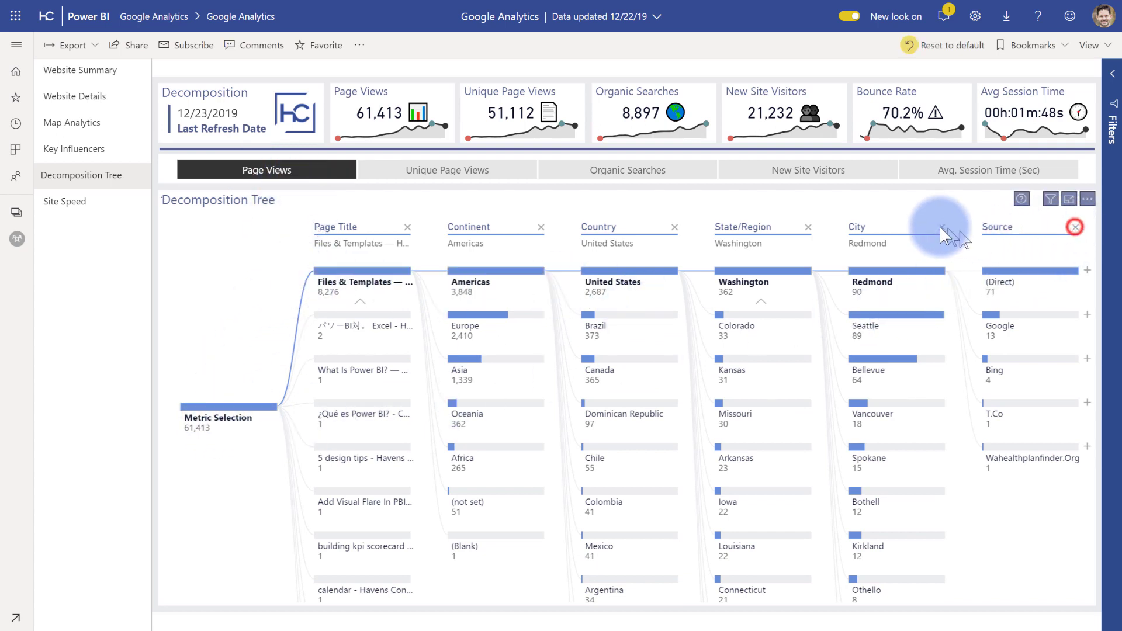
click(937, 227)
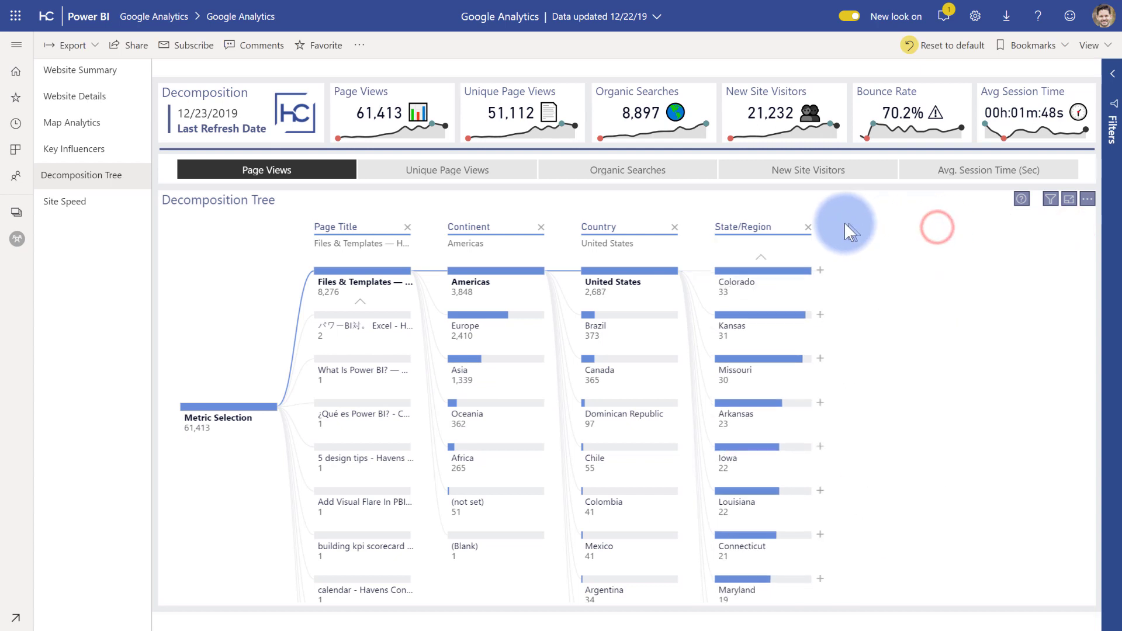
click(807, 227)
click(673, 227)
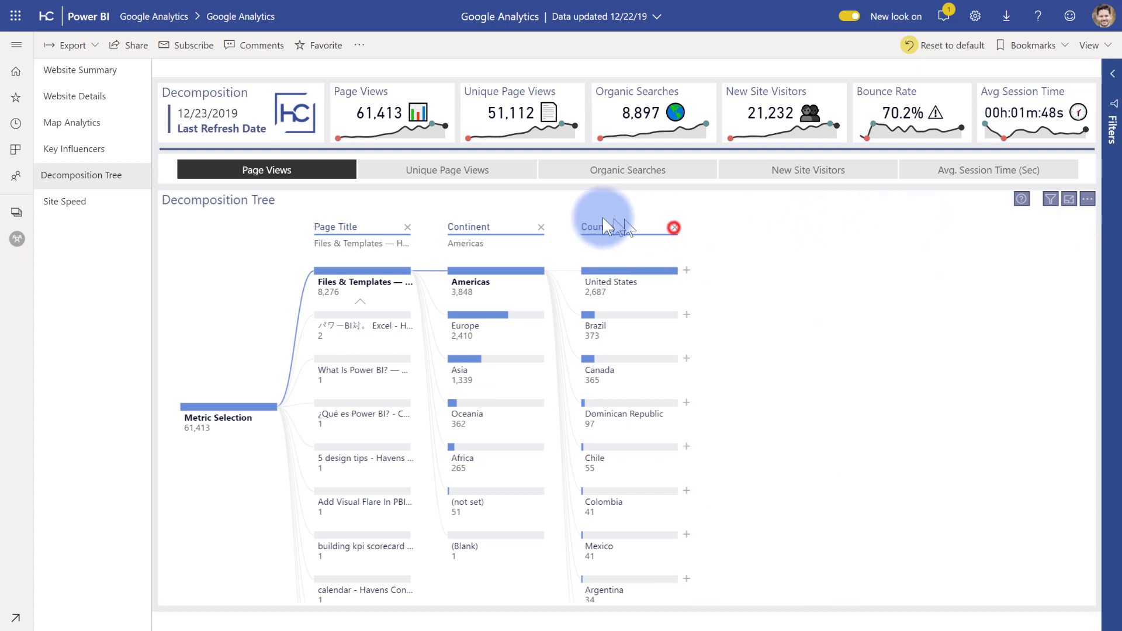
click(540, 227)
click(408, 226)
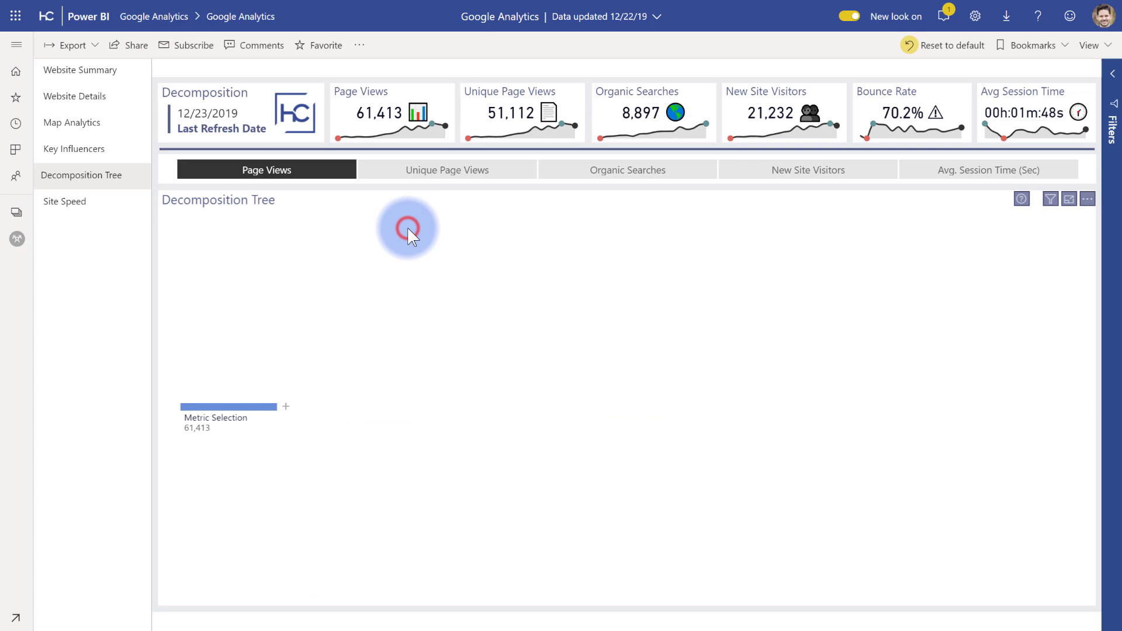
click(286, 407)
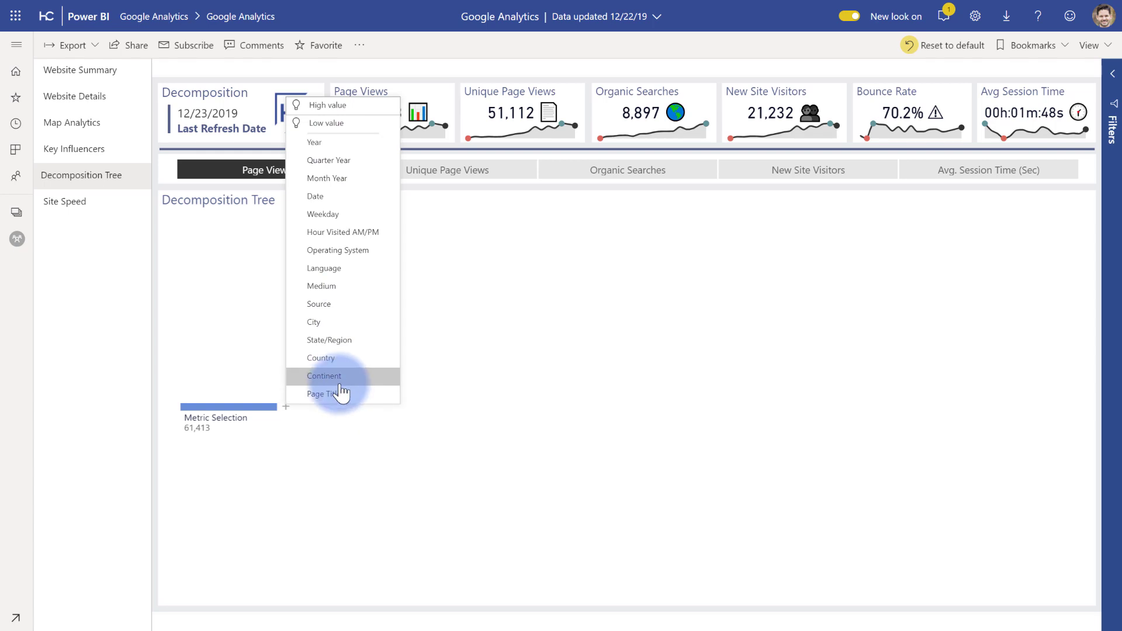
Step: Split Page Views by Continent, Americas by Language and English by Year, then view Key Influencers
click(340, 380)
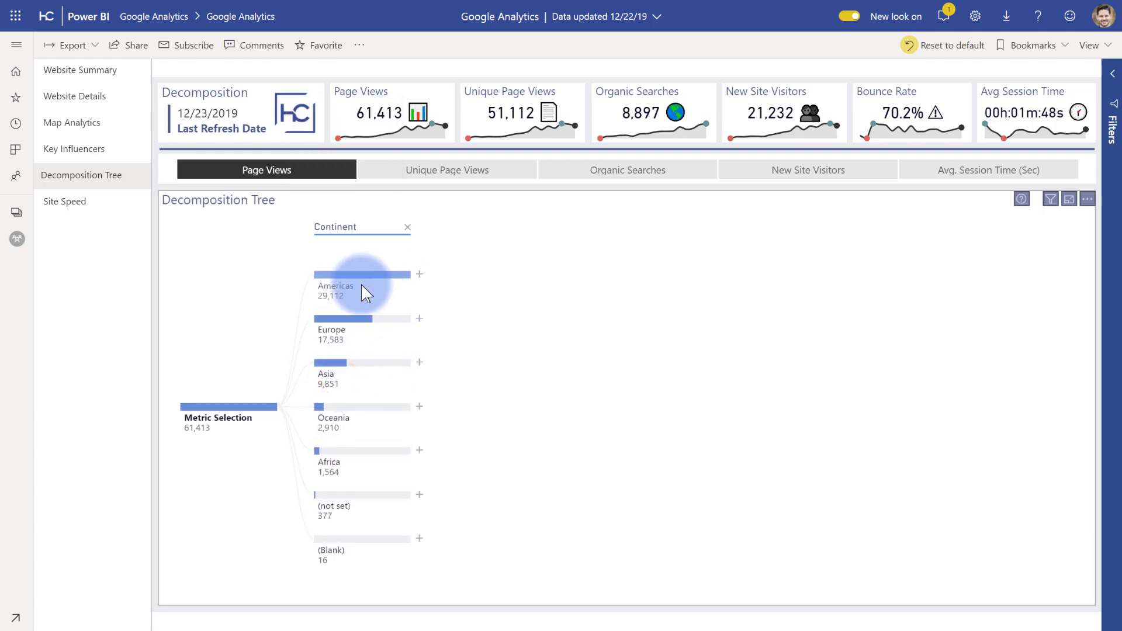
click(420, 275)
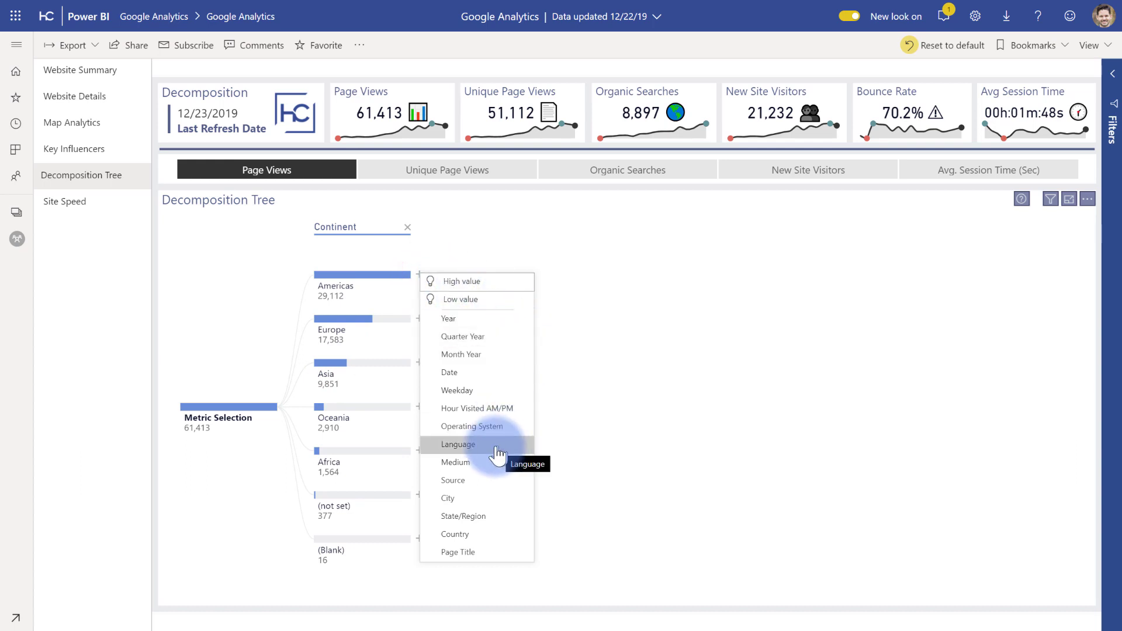
click(467, 446)
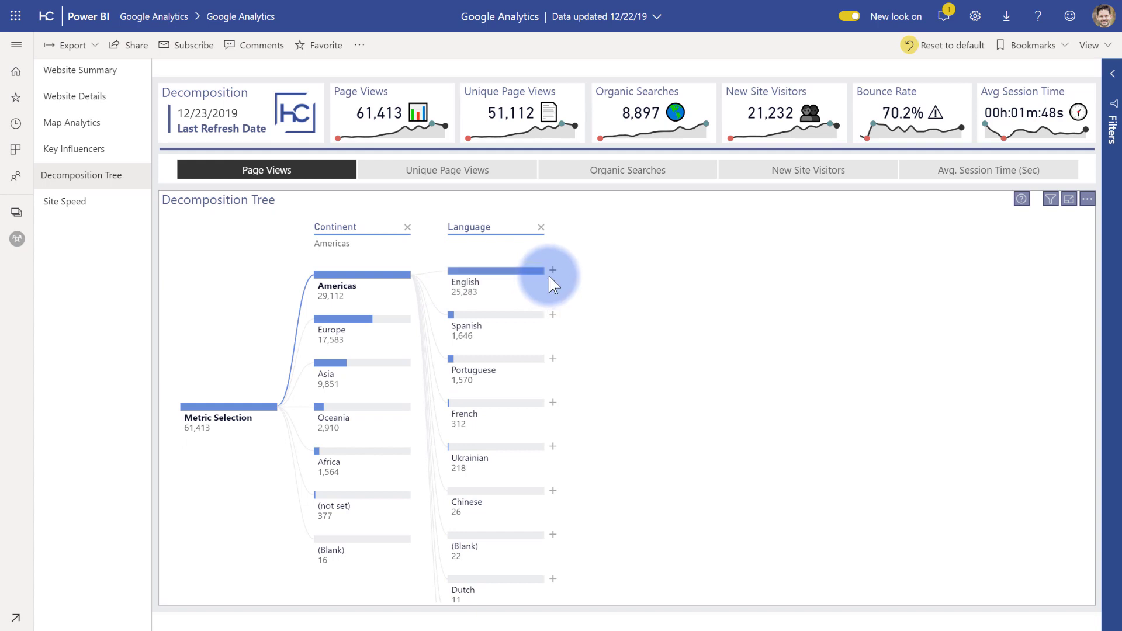
click(553, 271)
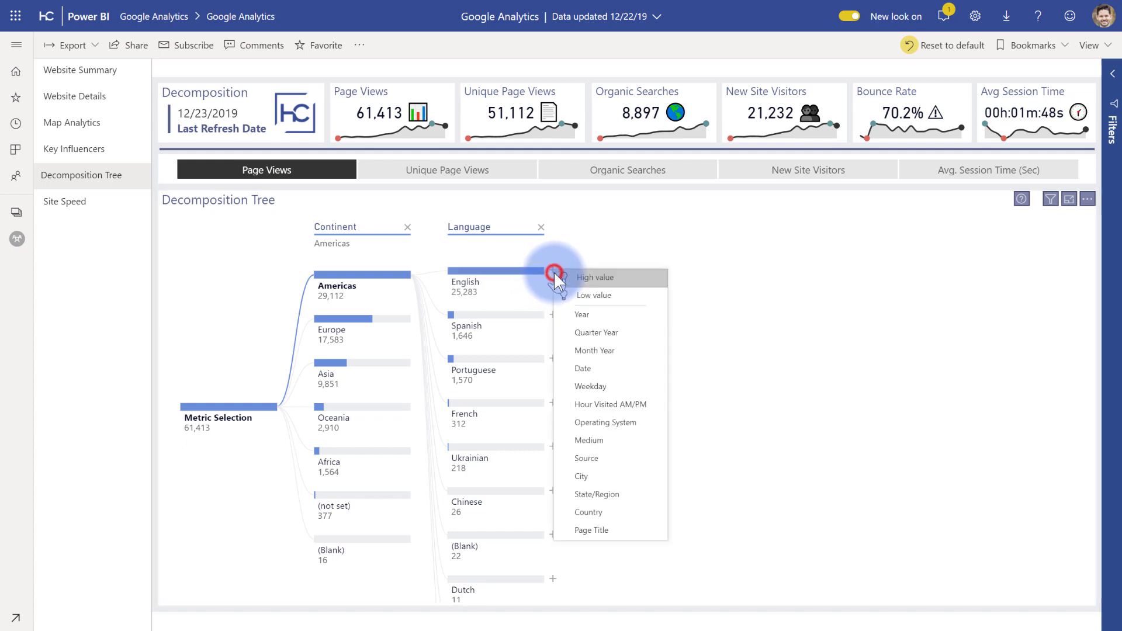
click(608, 316)
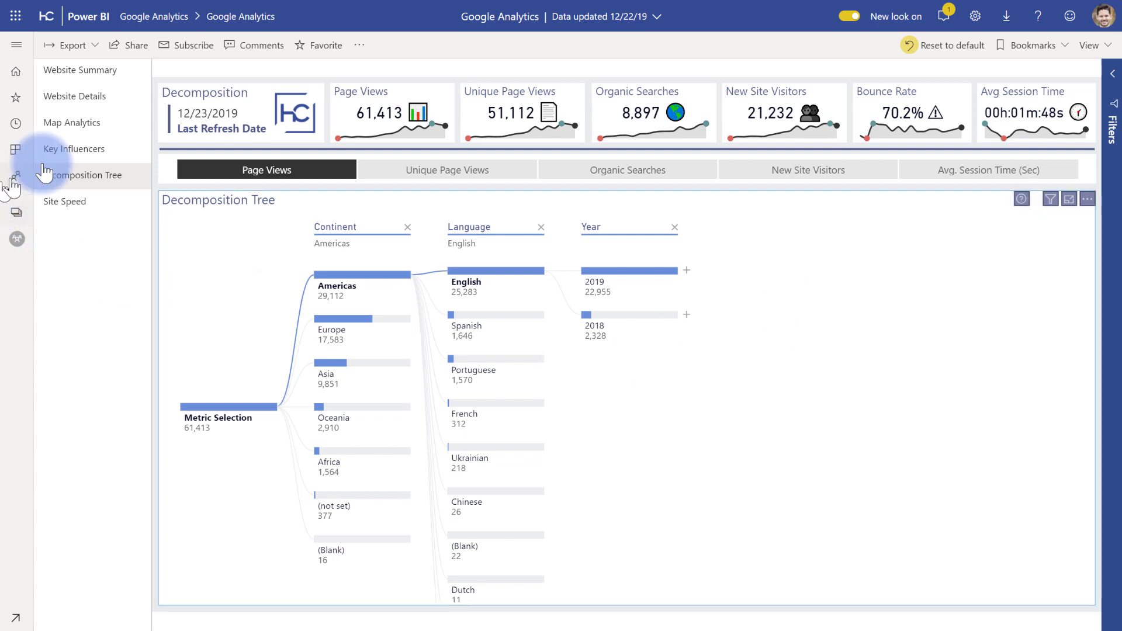
click(58, 150)
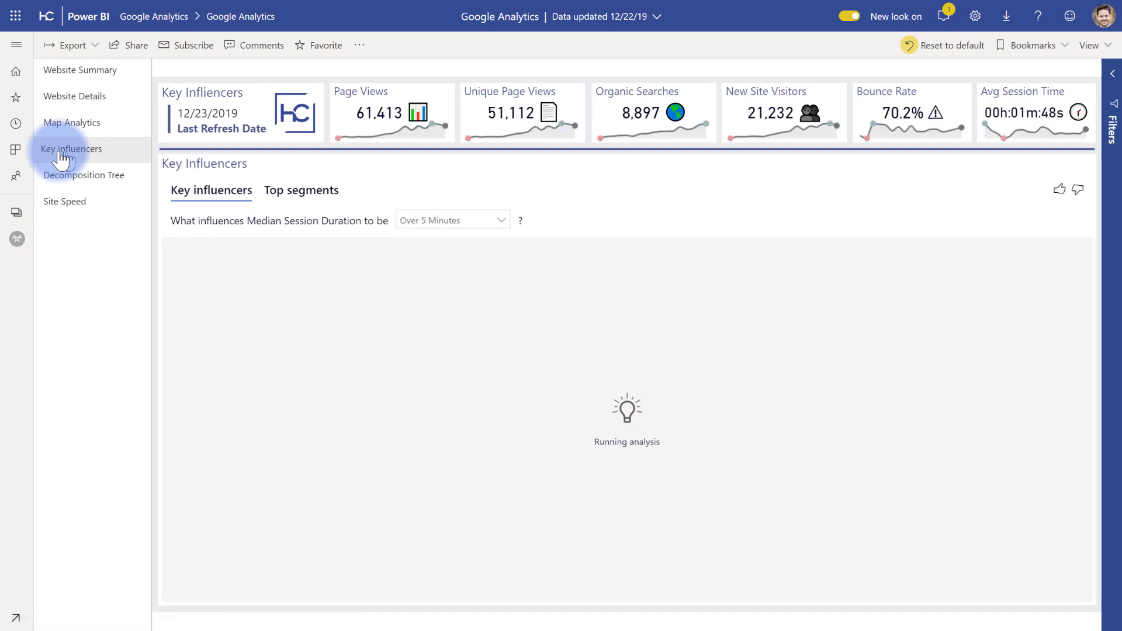
Step: Go to the Site Speed page showing Avg Page Load Time of 7.0 seconds
click(56, 218)
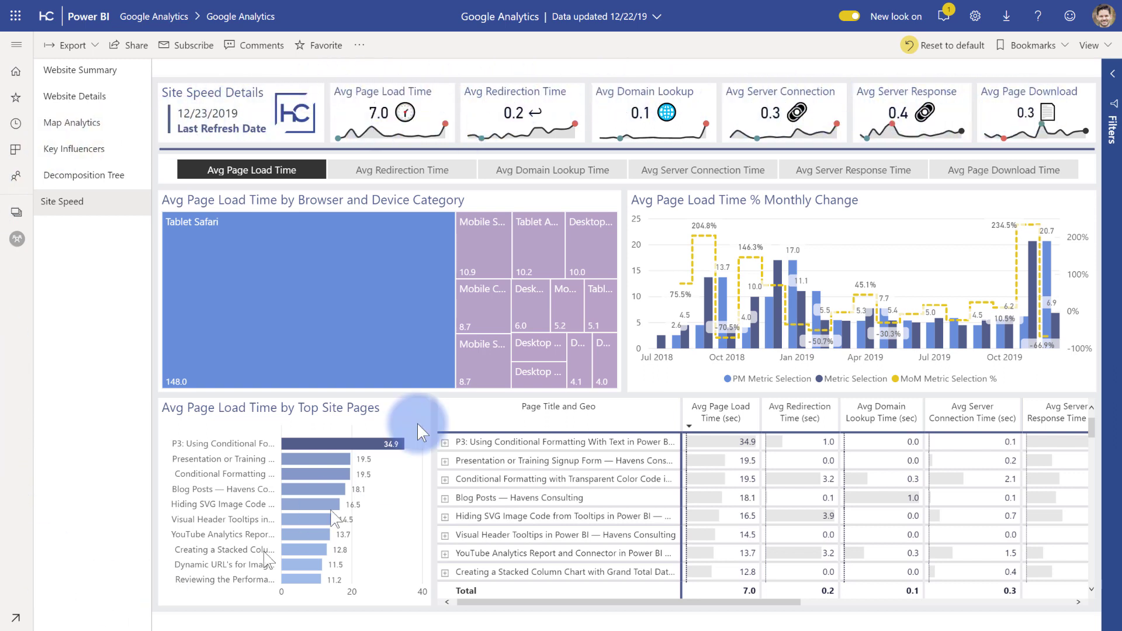
click(280, 171)
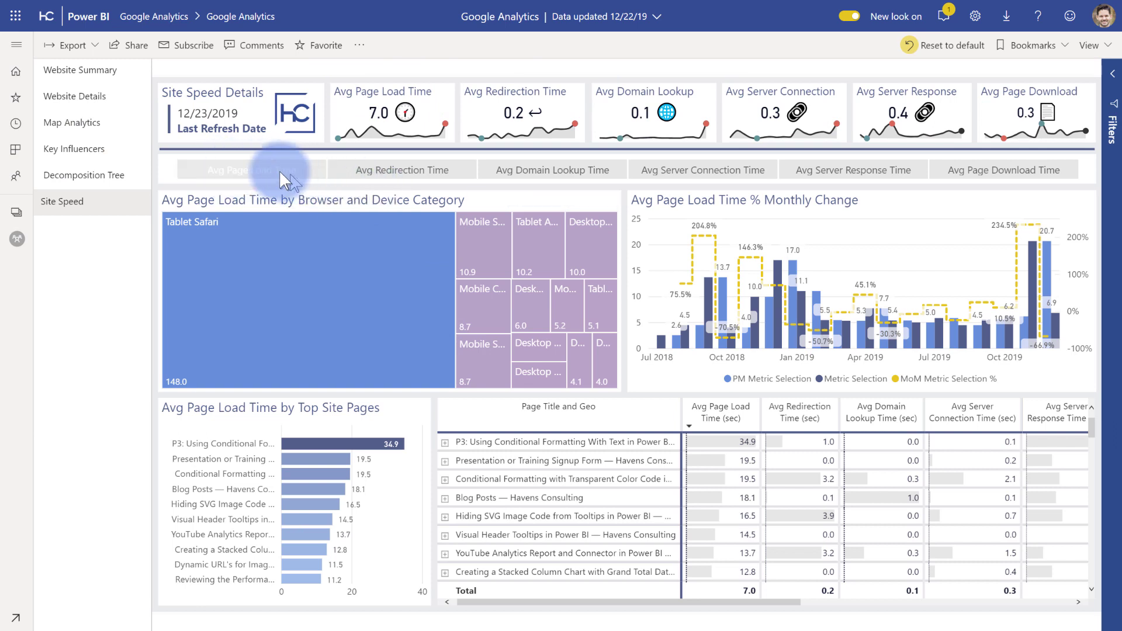
click(380, 174)
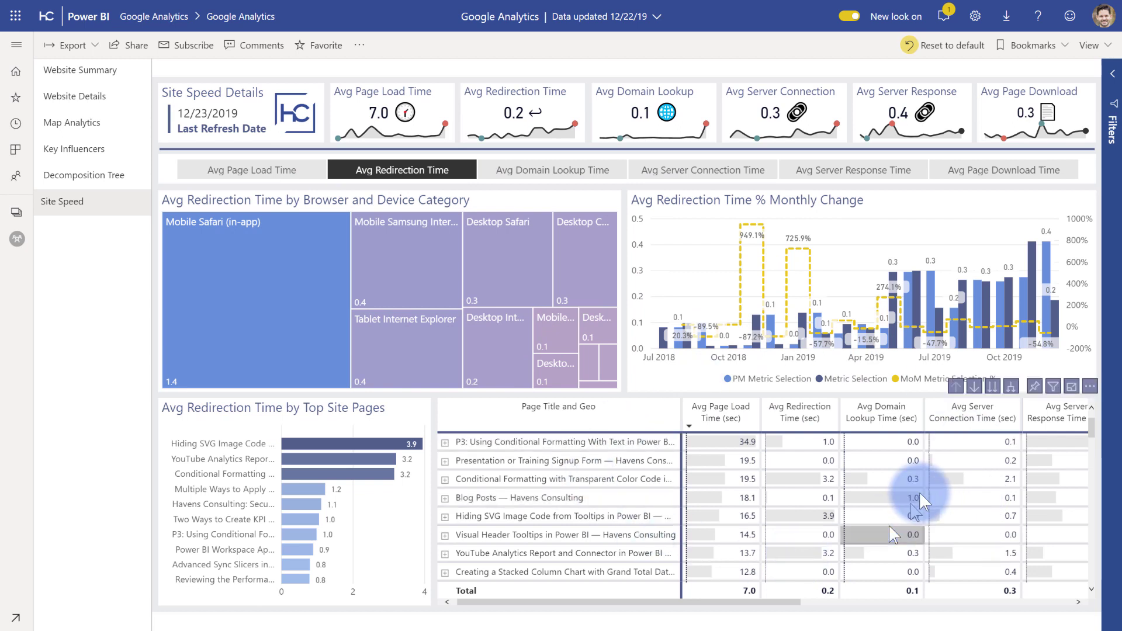
click(541, 165)
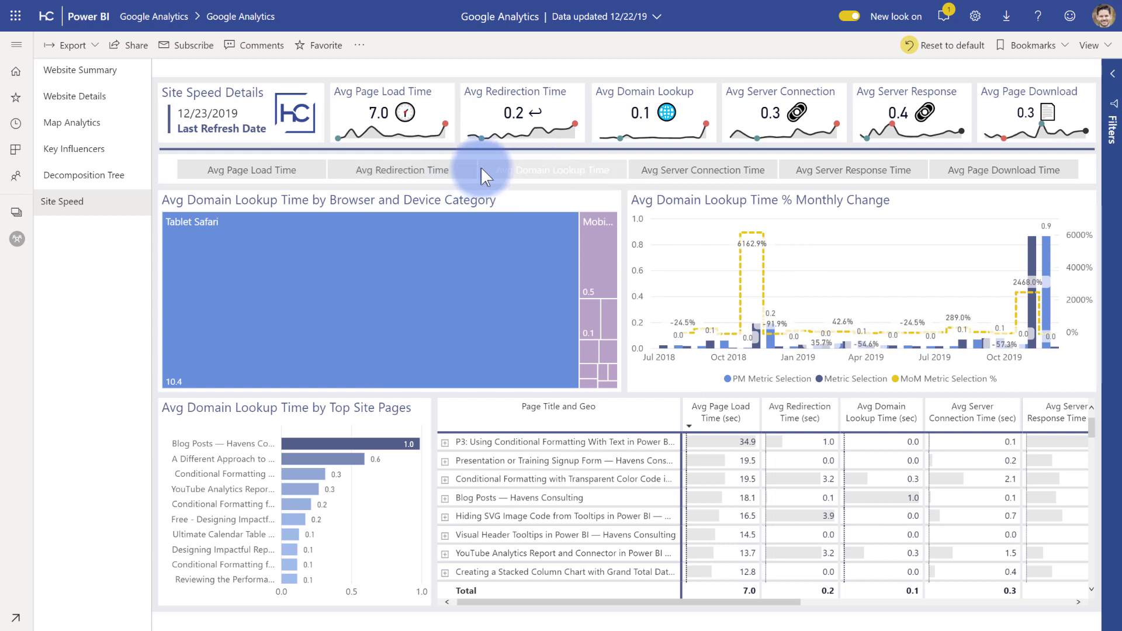
mouse_move(208, 230)
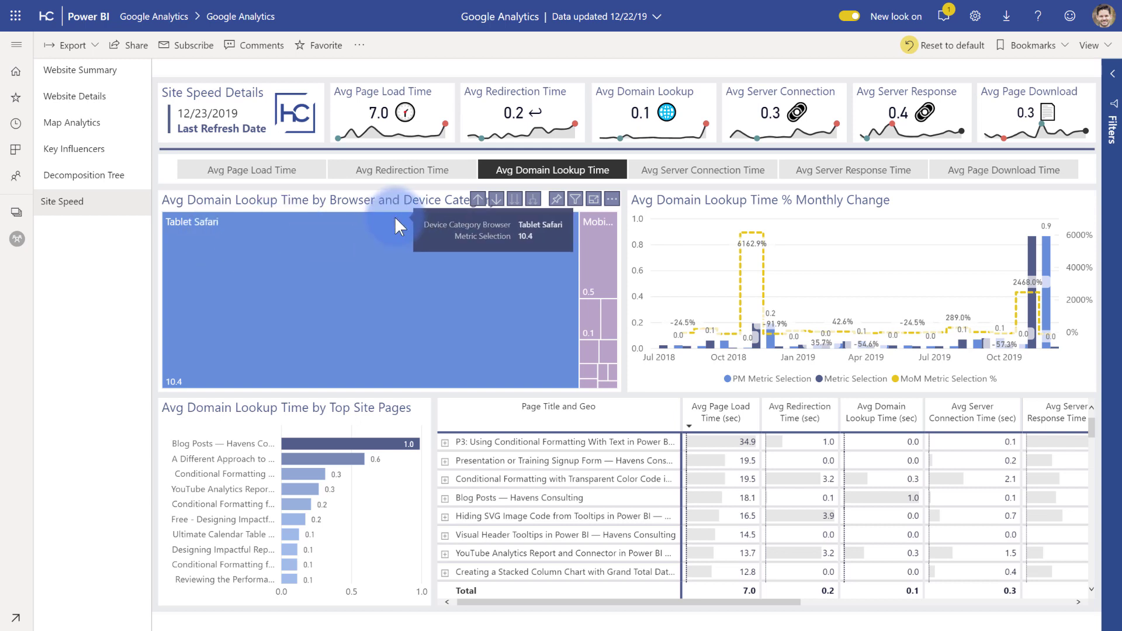
click(248, 168)
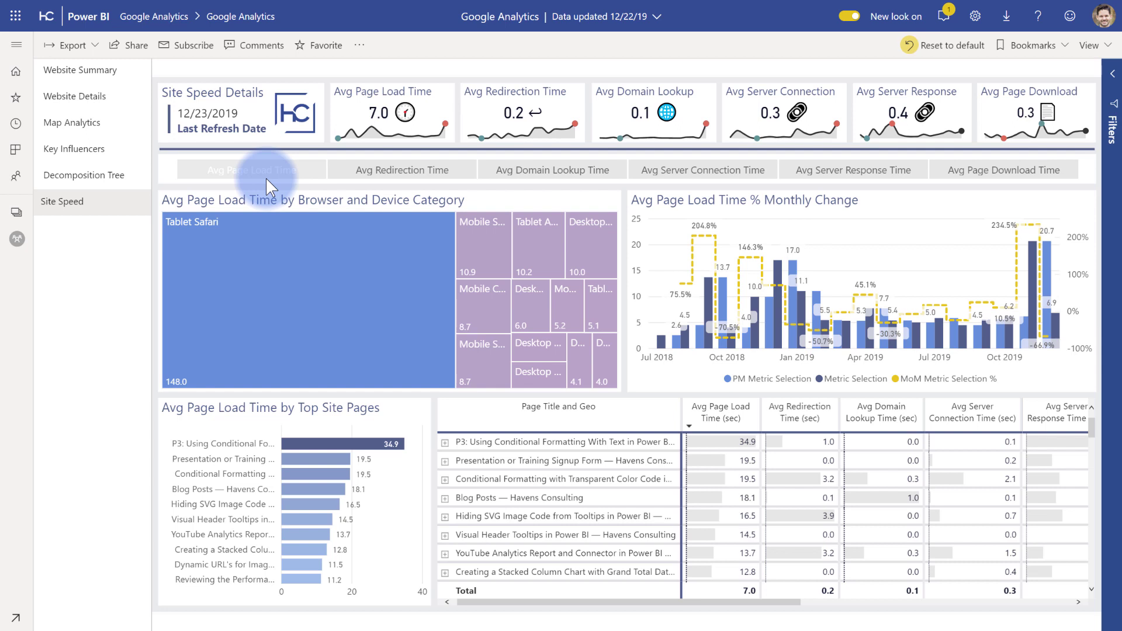
click(266, 177)
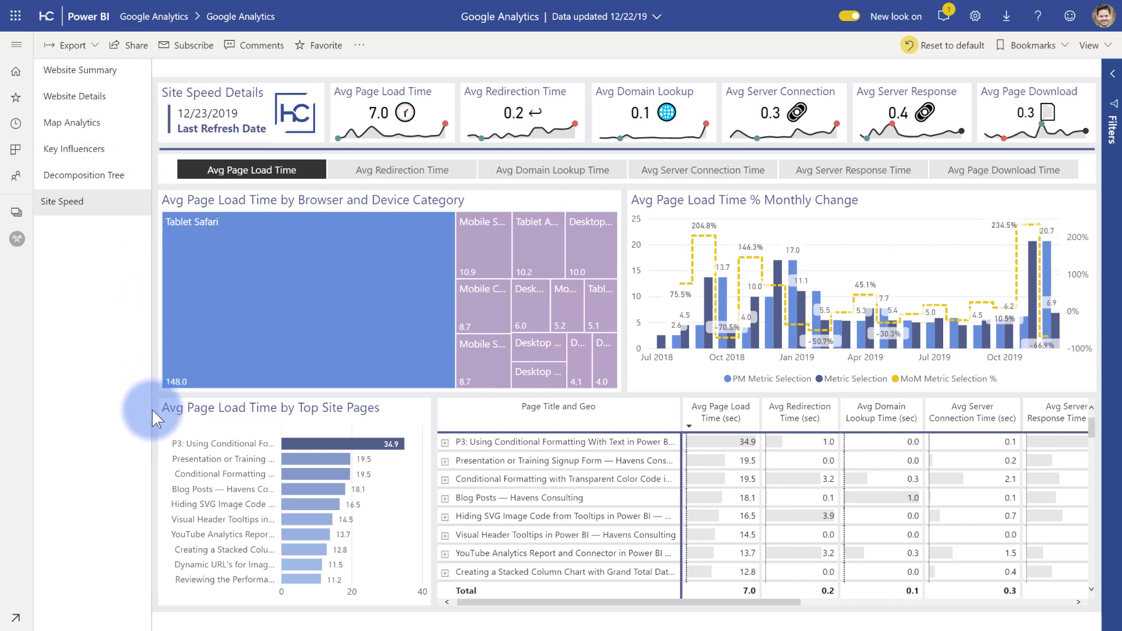
Step: Expand the Filters pane and review its unset Browser, Device Category and Page Load Time filters
click(1111, 73)
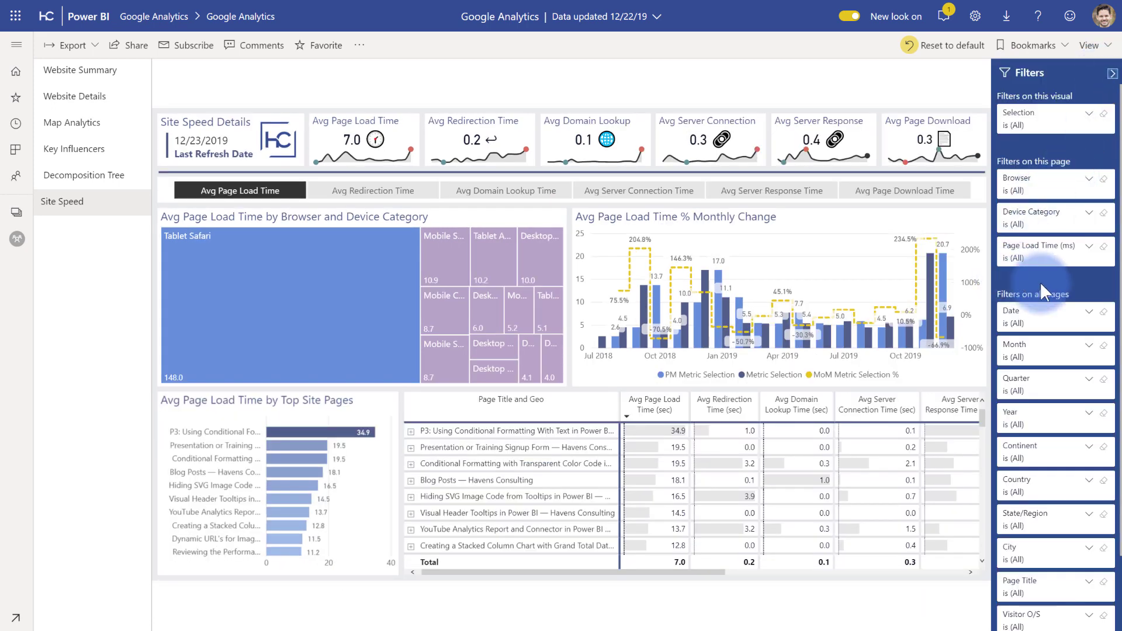
scroll(1039, 283, down, 3)
scroll(1039, 283, up, 3)
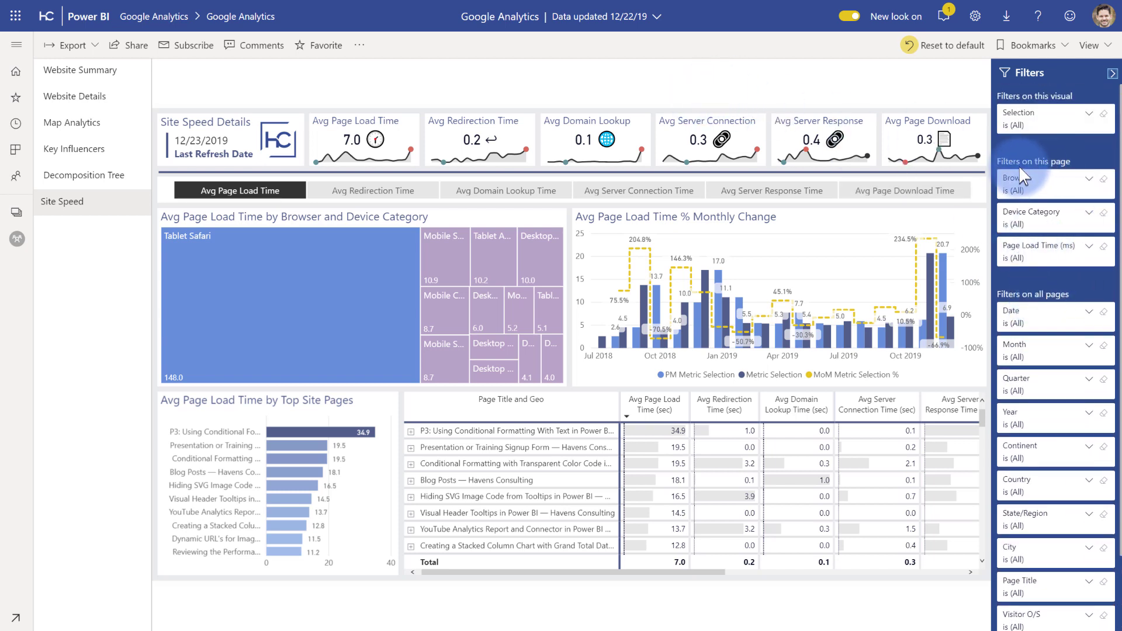
mouse_move(1020, 163)
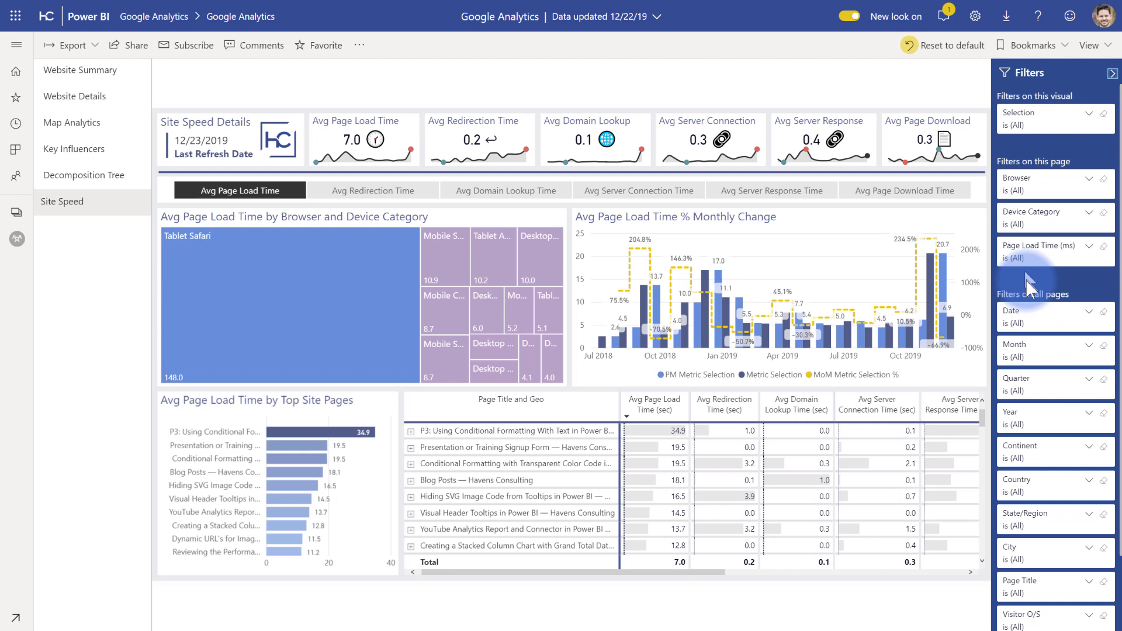